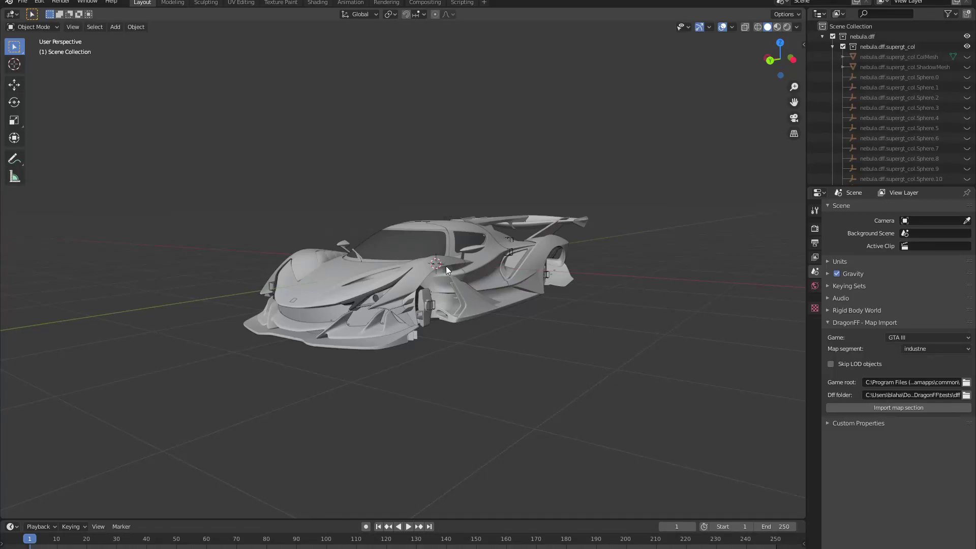
Examine the car model's body from the front and side, up close and as a whole.
middle_click_drag(438, 273, 436, 264)
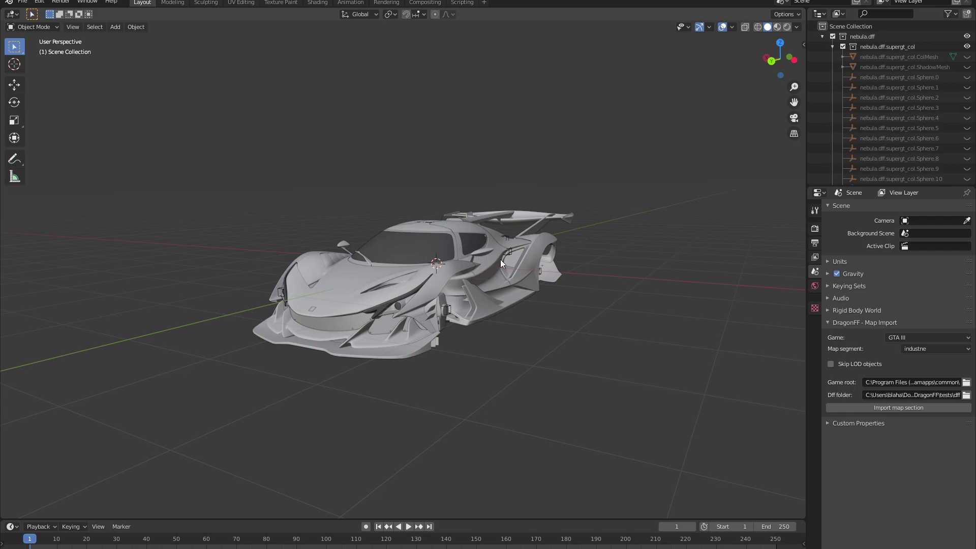
middle_click_drag(483, 260, 477, 261)
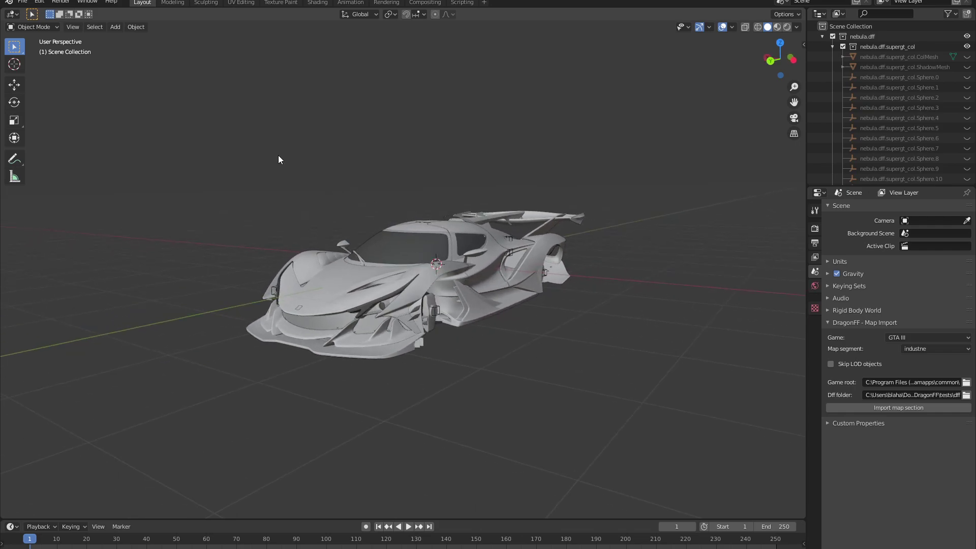
left_click_drag(90, 0, 154, 58)
mouse_move(431, 288)
middle_mouse_down()
mouse_move(439, 271)
mouse_move(450, 281)
mouse_move(435, 285)
mouse_move(444, 288)
middle_mouse_up()
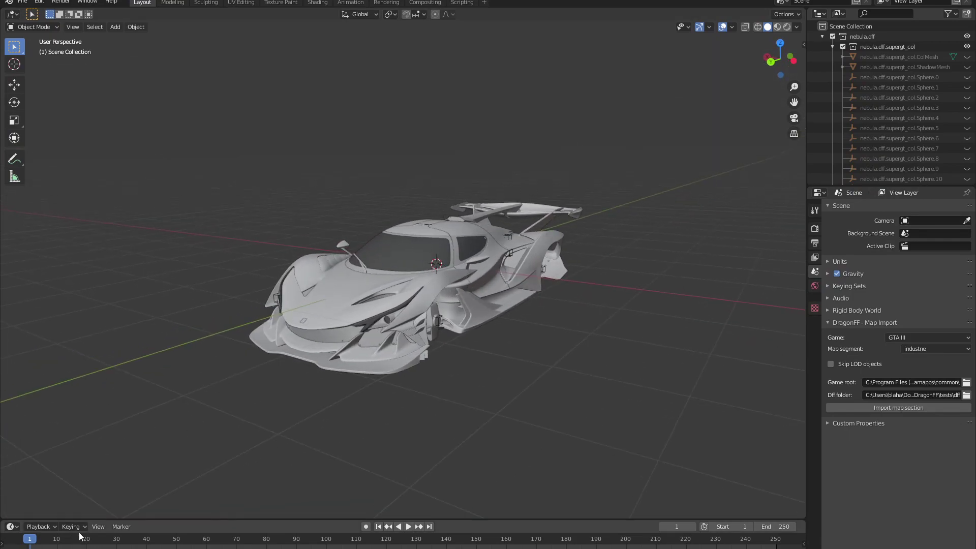
middle_click_drag(455, 289, 434, 287)
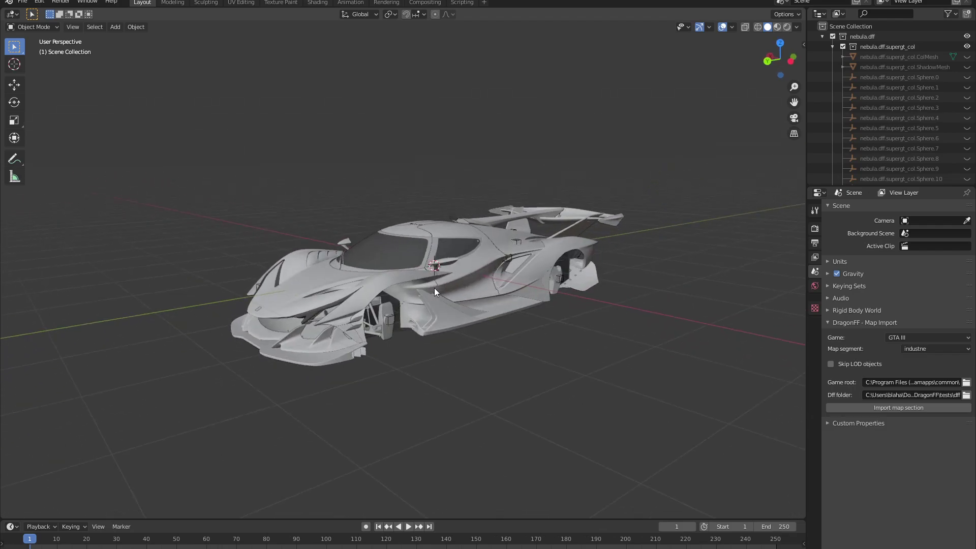
scroll(452, 285, "up", 6)
scroll(459, 300, "down", 2)
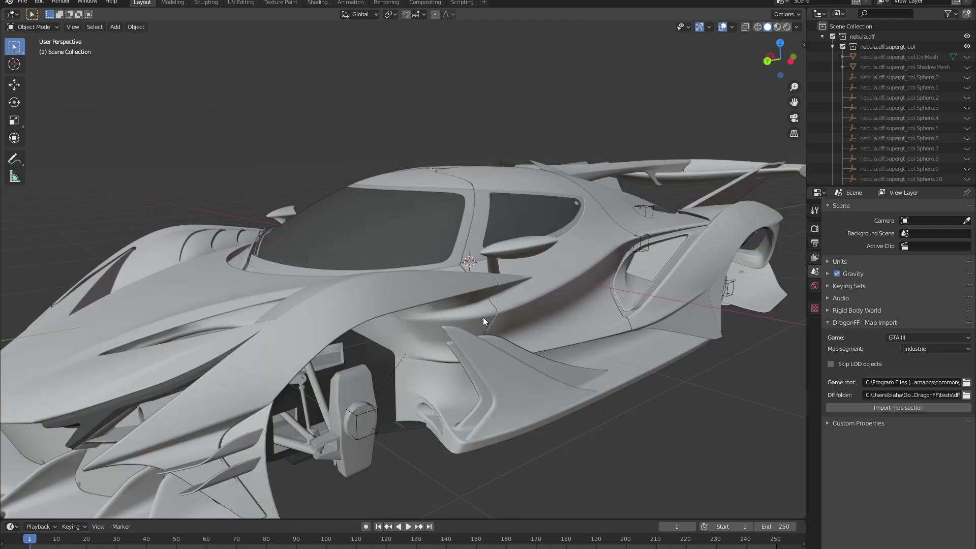
middle_click_drag(483, 317, 484, 282)
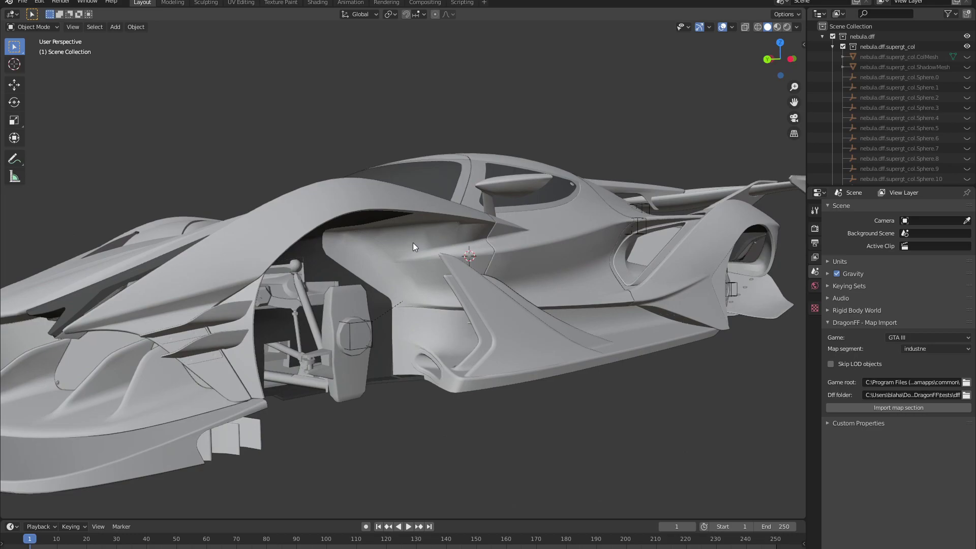
middle_click_drag(413, 243, 429, 242)
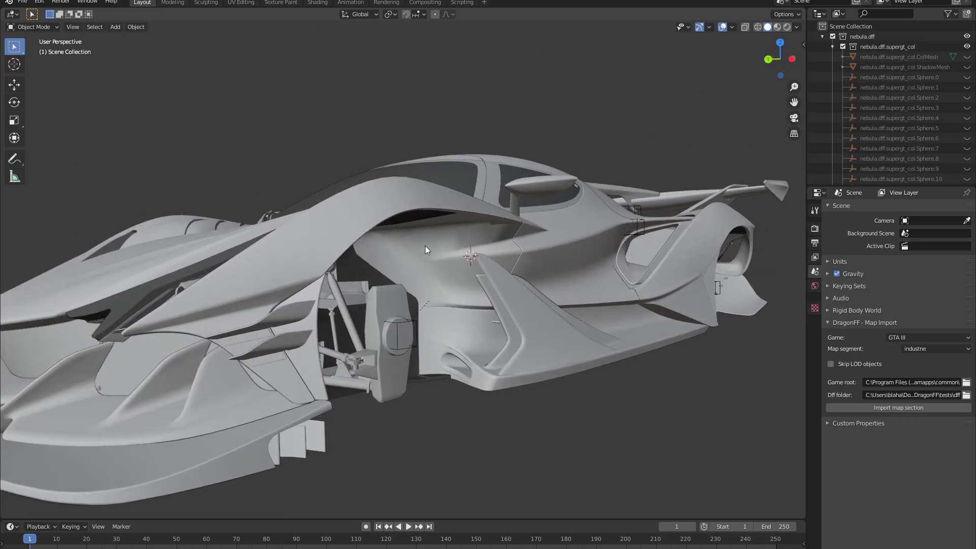
scroll(465, 230, "up", 6)
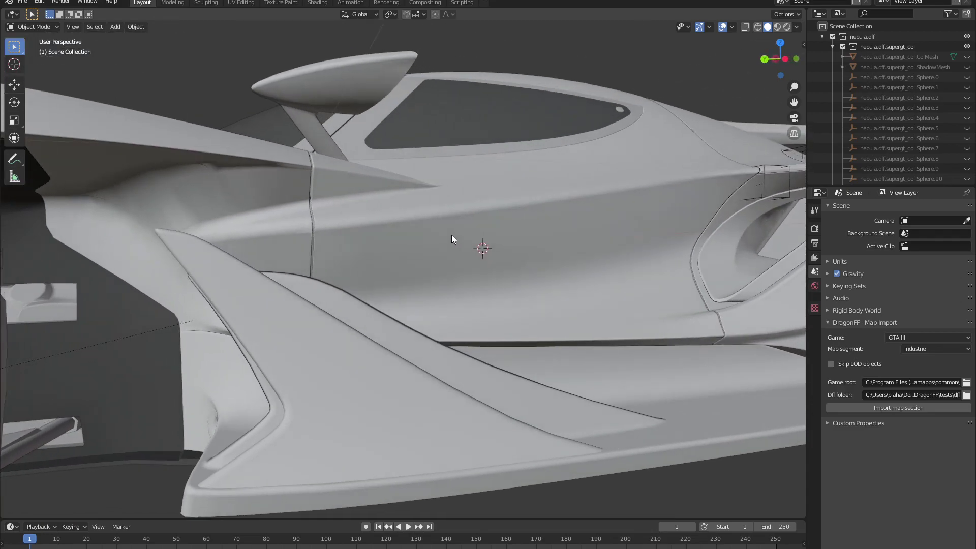
middle_click_drag(229, 210, 438, 197)
scroll(481, 205, "down", 5)
scroll(450, 208, "up", 5)
scroll(453, 207, "down", 5)
scroll(437, 196, "down", 6)
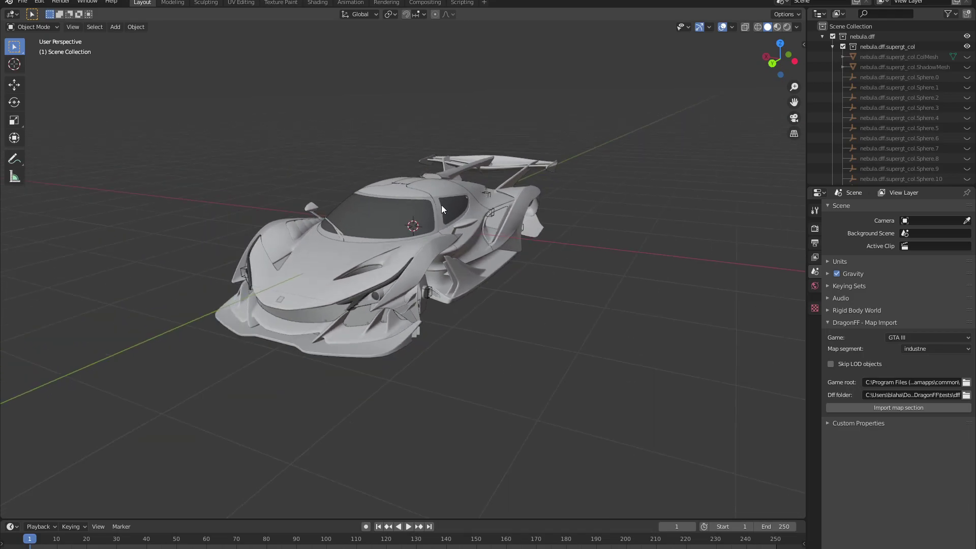
left_click(23, 2)
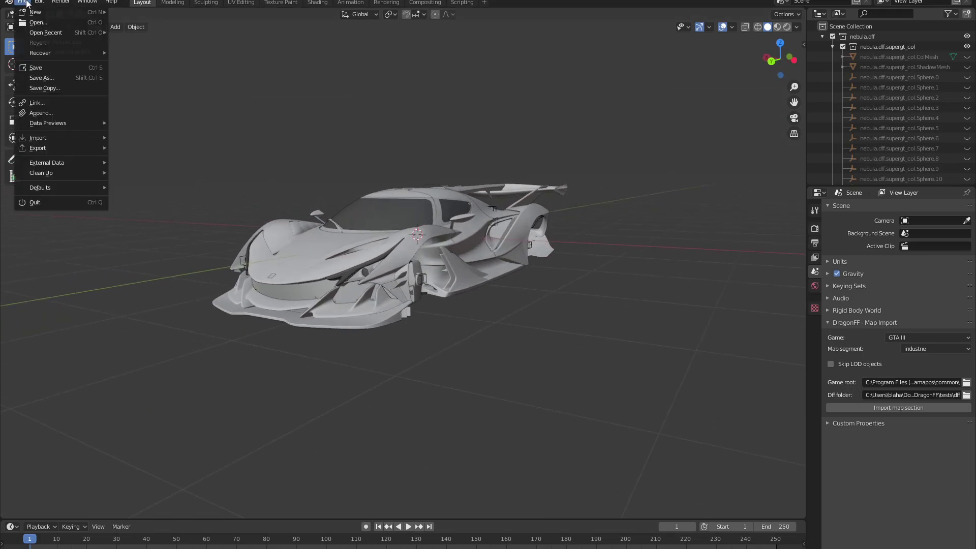
mouse_move(71, 148)
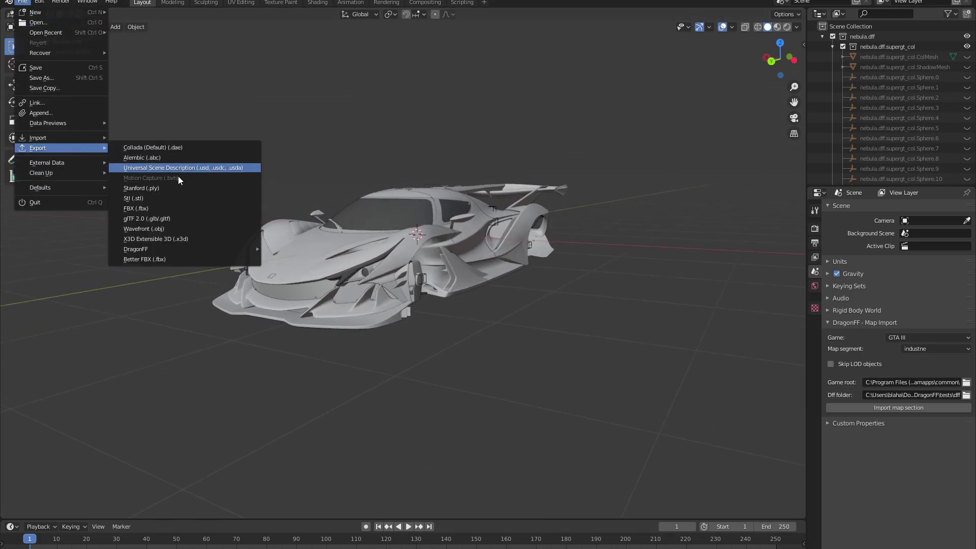
left_click(176, 208)
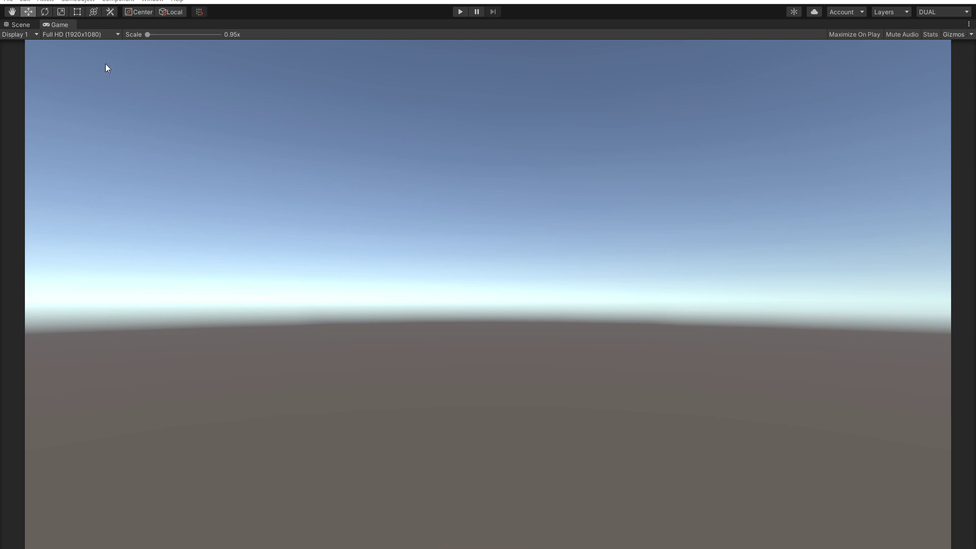
Switch to Unity and bring up the Scene view.
left_click(21, 24)
right_click_drag(440, 276, 414, 281)
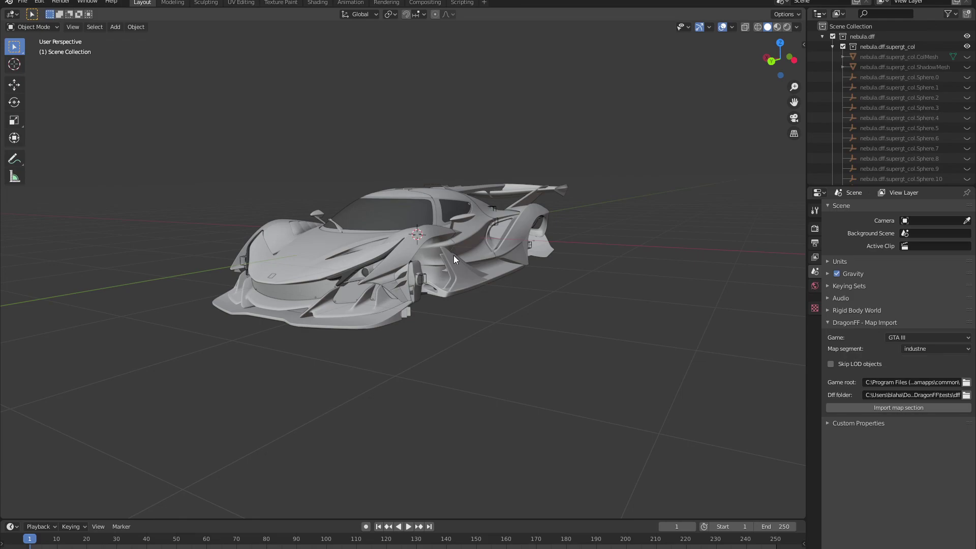
Switch to Blender and export the car as an FBX file named apollo to the Desktop.
middle_click_drag(454, 255, 447, 265)
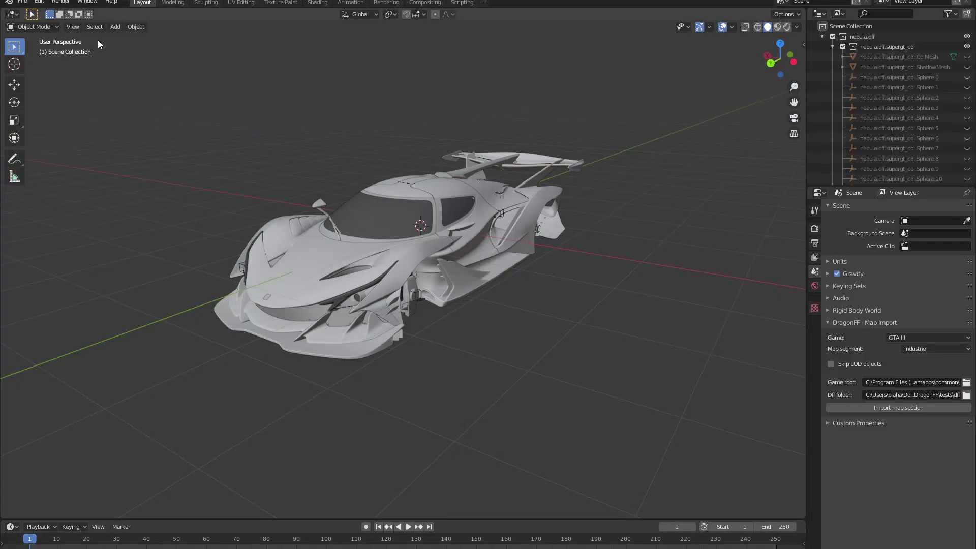
left_click(22, 2)
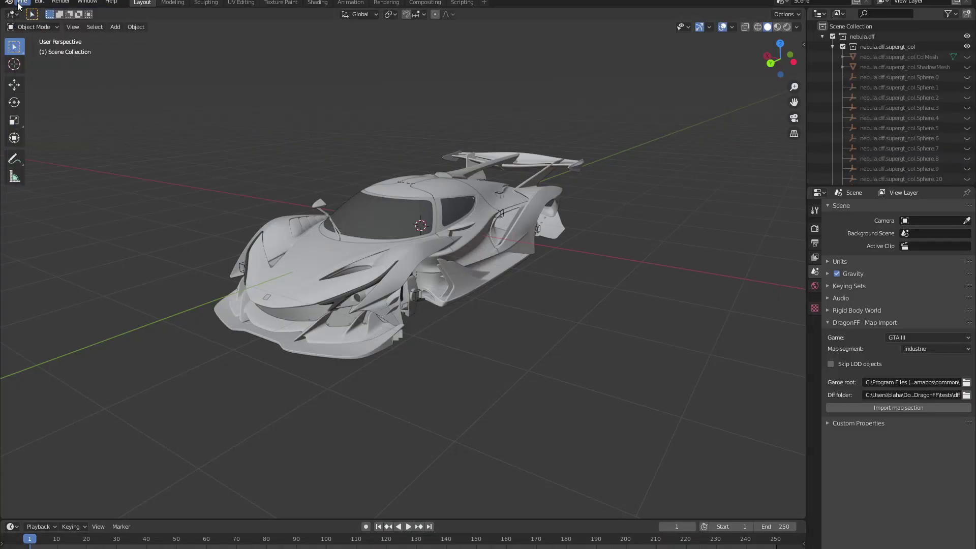
mouse_move(37, 147)
left_click(170, 209)
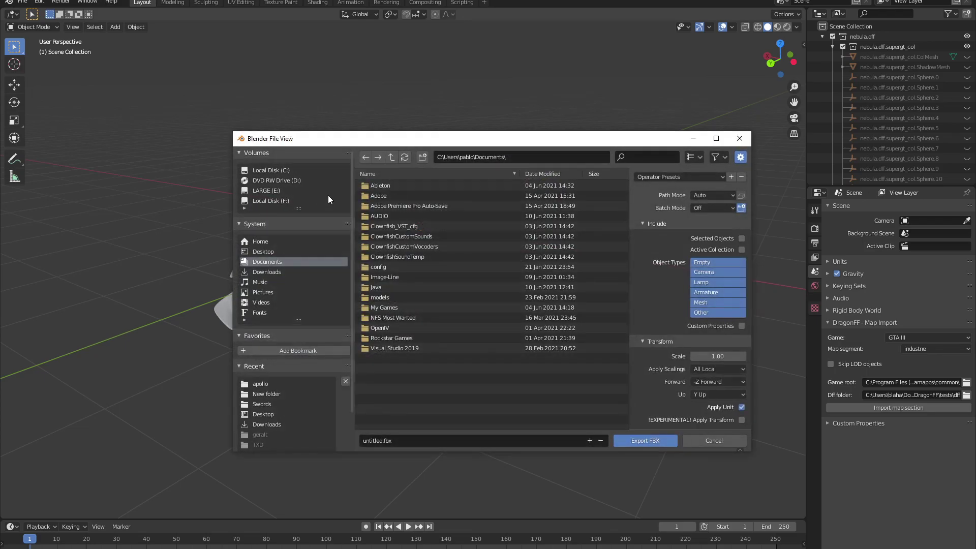
left_click(469, 436)
type("apollo")
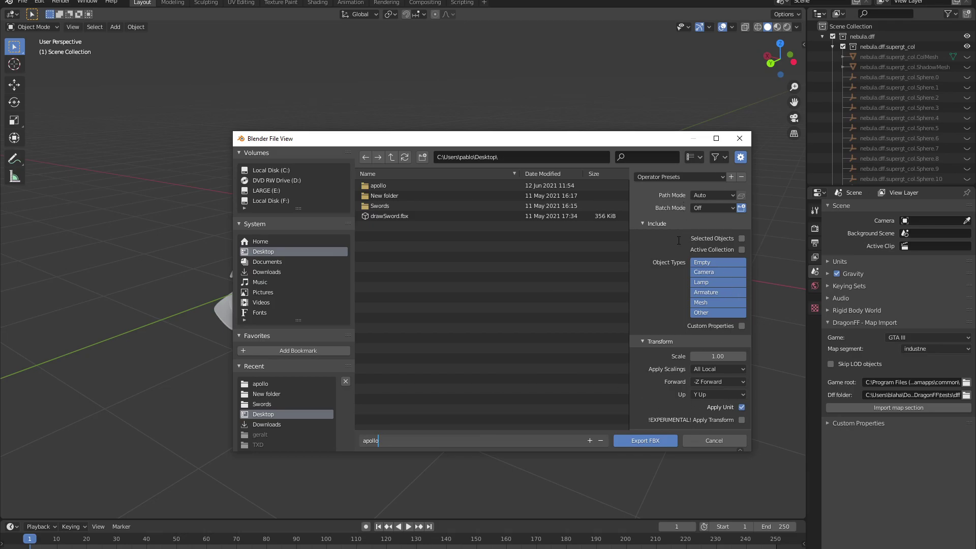
left_click(648, 441)
left_click(636, 443)
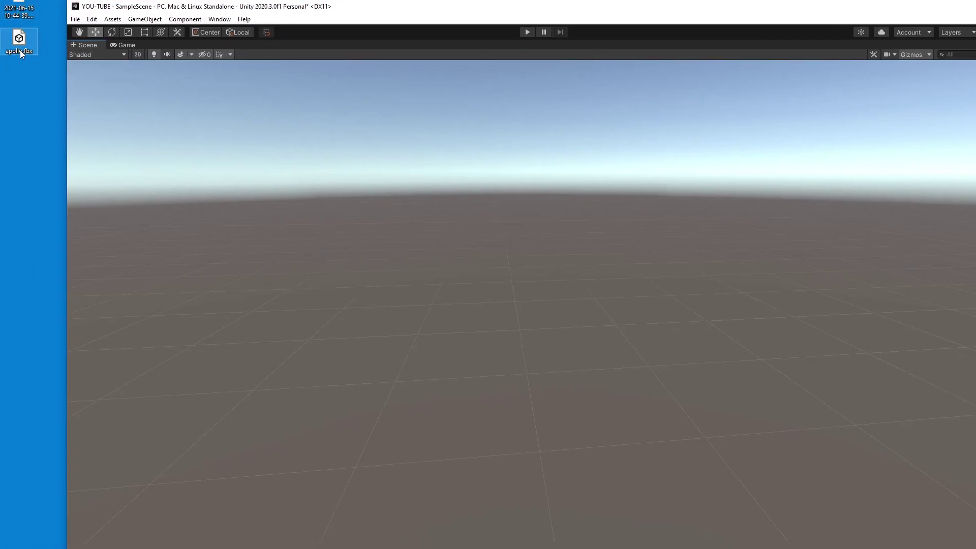
Switch to Unity and import apollo.fbx from the desktop into the project's Assets folder.
left_click_drag(0, 58, 604, 68)
left_click(134, 140)
left_click(127, 129)
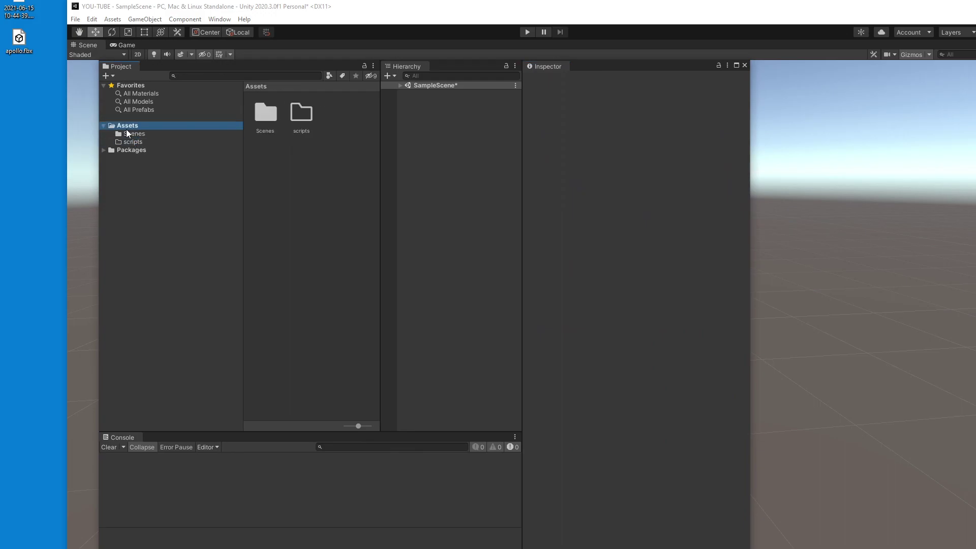
left_click_drag(20, 40, 314, 178)
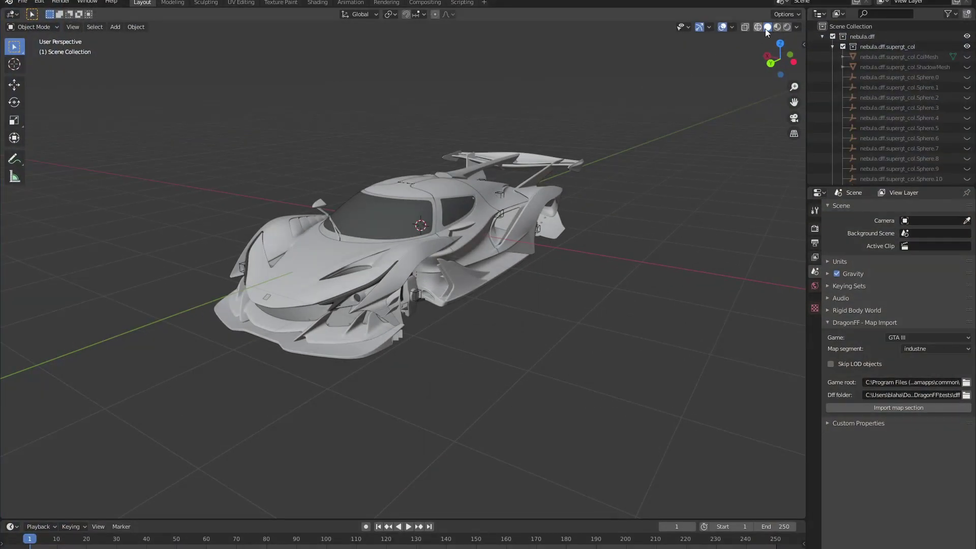
Switch to Blender, show the car in Material Preview shading and examine its textures from the side, rear and front.
mouse_move(361, 248)
middle_mouse_down()
mouse_move(436, 221)
mouse_move(360, 231)
mouse_move(371, 229)
middle_mouse_up()
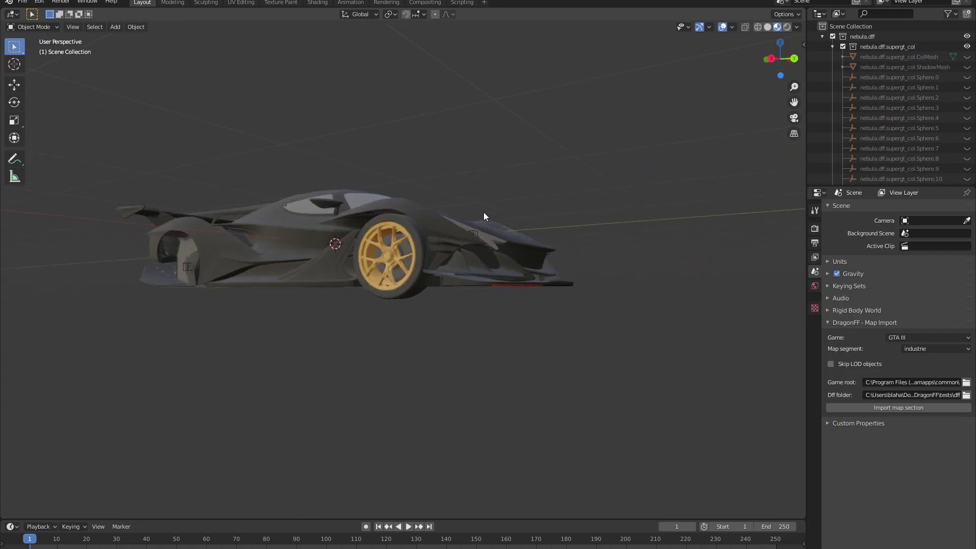
middle_click_drag(484, 214, 412, 246)
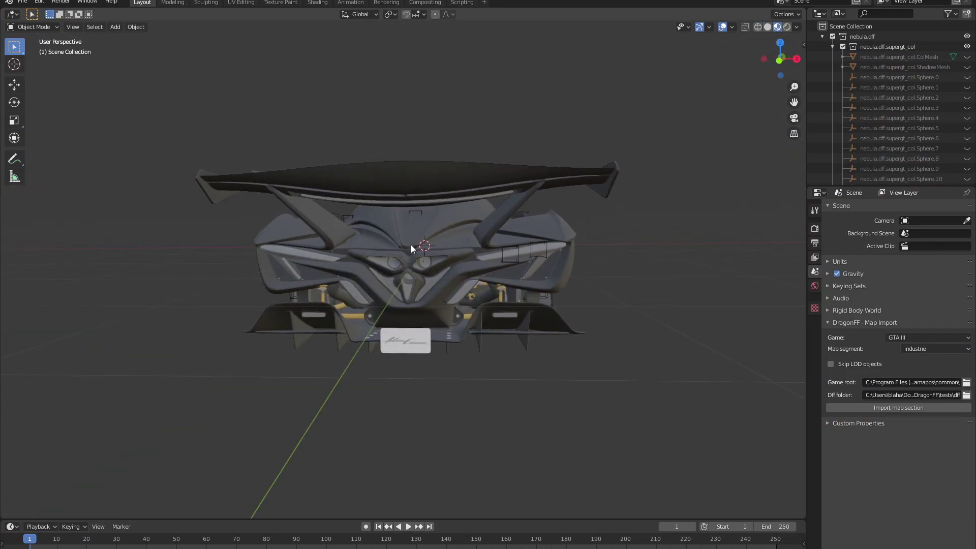
middle_click_drag(444, 309, 195, 313)
scroll(398, 209, "up", 2)
middle_click_drag(421, 216, 381, 225)
middle_click_drag(381, 224, 356, 226)
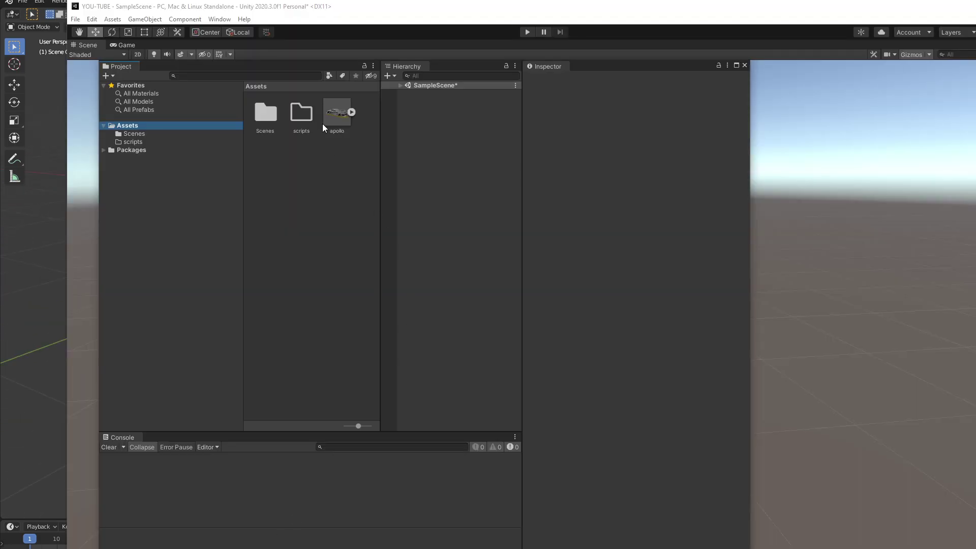
Switch to Unity, add the apollo model to SampleScene and view the car from several sides.
left_click_drag(332, 114, 449, 183)
left_click_drag(466, 66, 419, 87)
left_click_drag(493, 282, 629, 251, "alt")
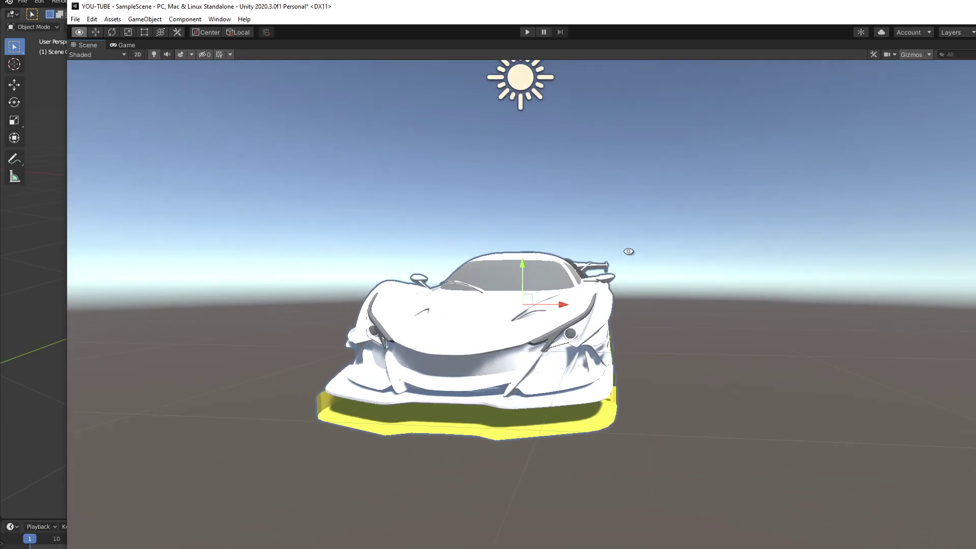
left_click_drag(461, 262, 524, 261, "alt")
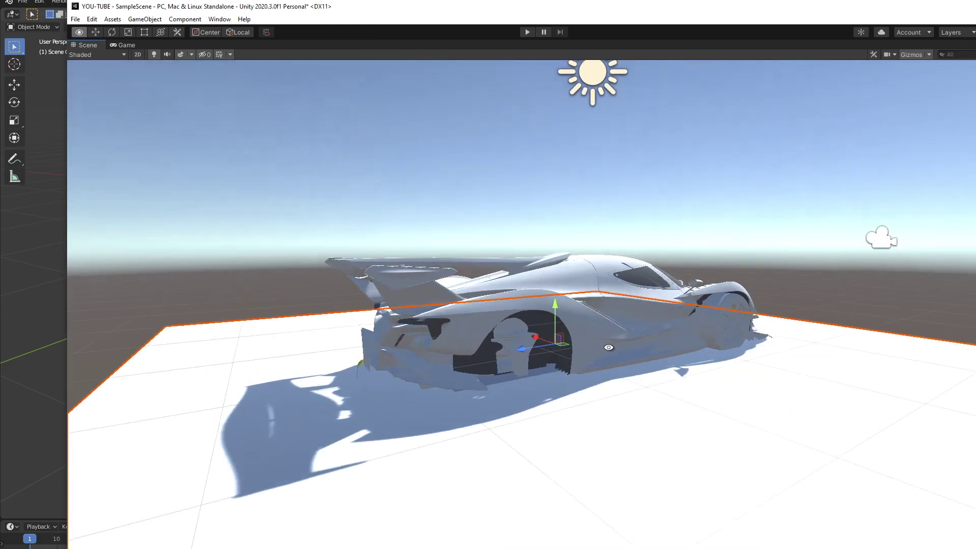
left_click_drag(630, 348, 518, 325, "alt")
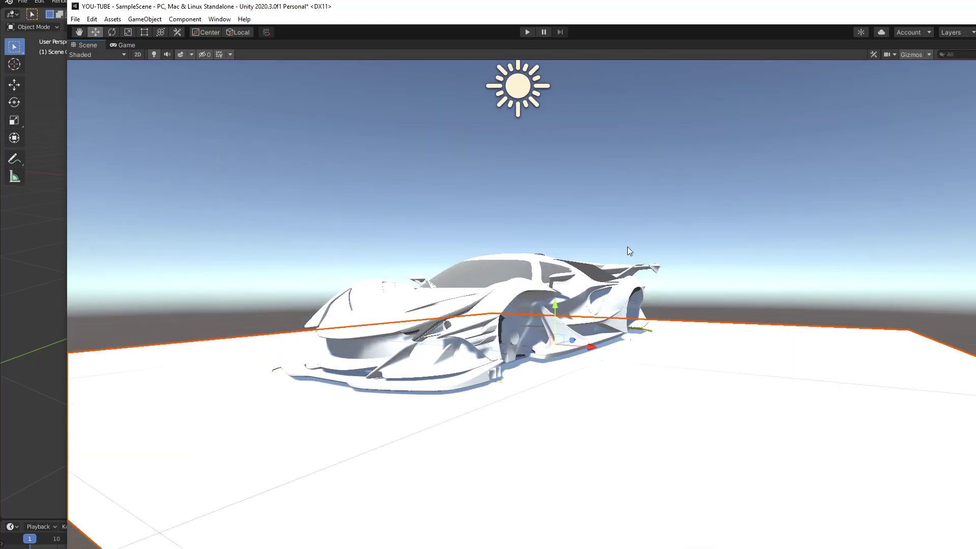
Select the car's door_lf_ok part and examine its Mesh Renderer settings and materials.
left_click(491, 268)
left_click(537, 268)
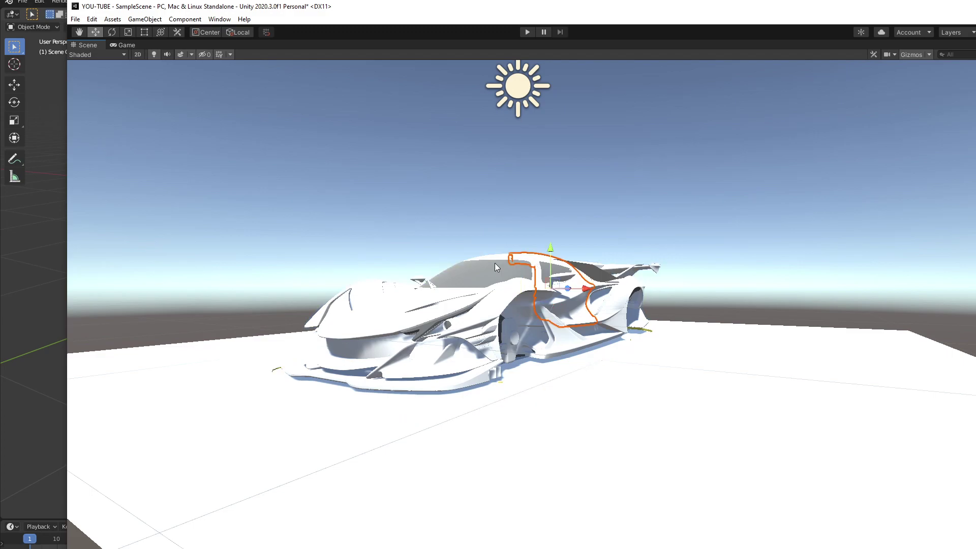
left_click_drag(0, 93, 444, 79)
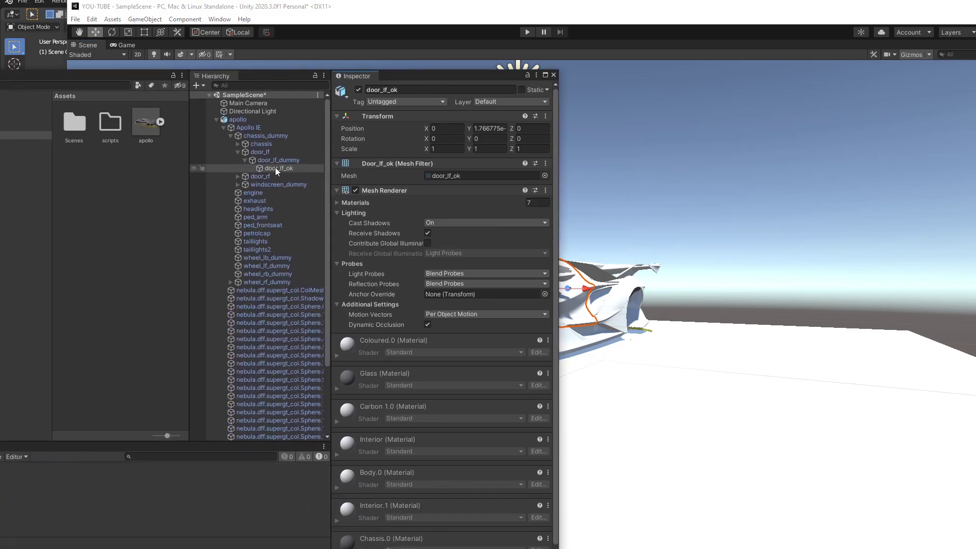
scroll(380, 362, "down", 1)
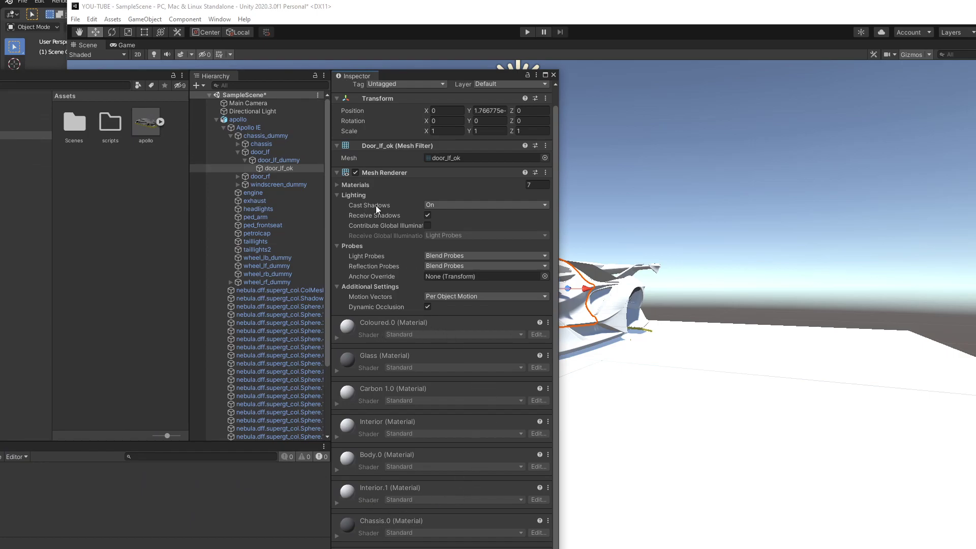
left_click_drag(408, 77, 539, 548)
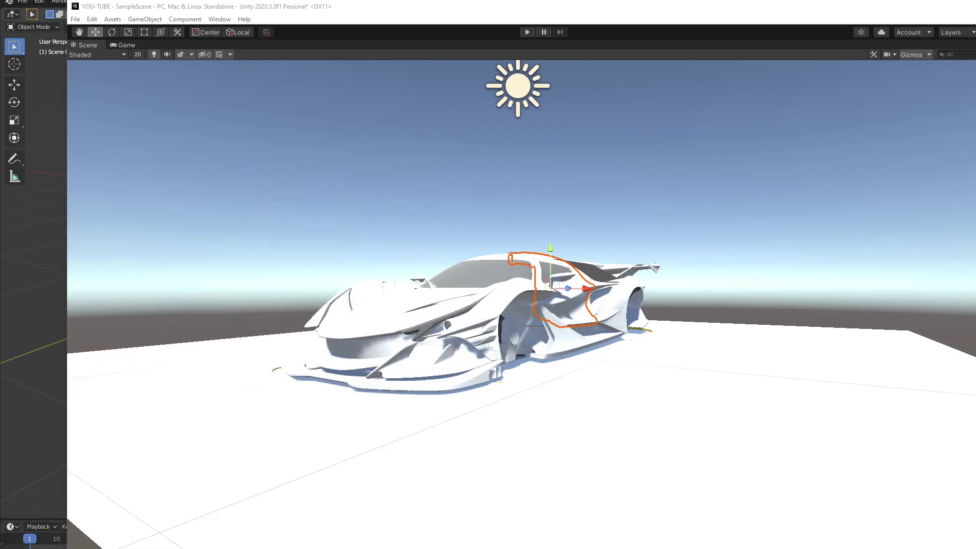
Compare the car's surfaces in Unity with the textured model in Blender.
left_click_drag(452, 313, 562, 340, "alt")
left_click_drag(371, 21, 304, 1)
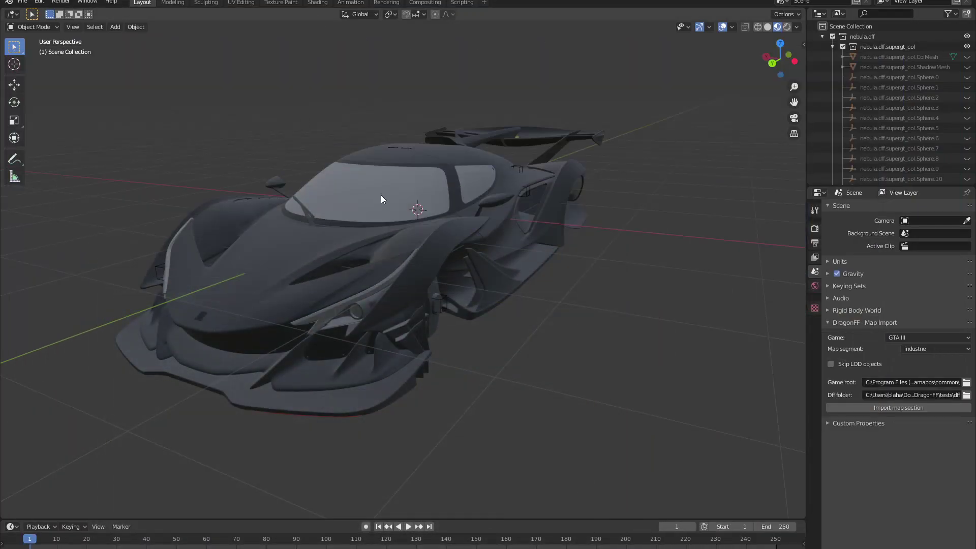
middle_click_drag(444, 222, 290, 276)
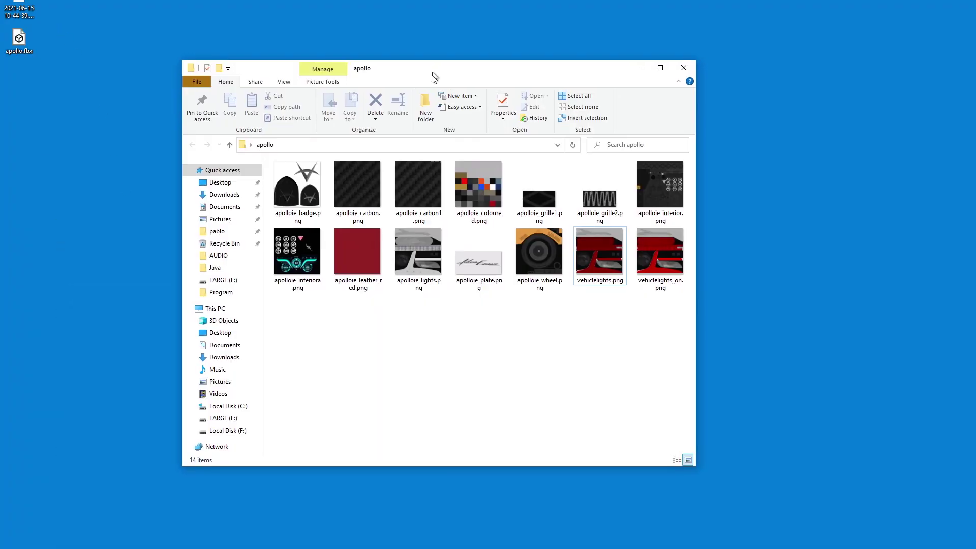
Switch to the desktop, move the apollo folder into the open desktop area and open it to show its texture images.
left_click_drag(434, 76, 407, 60)
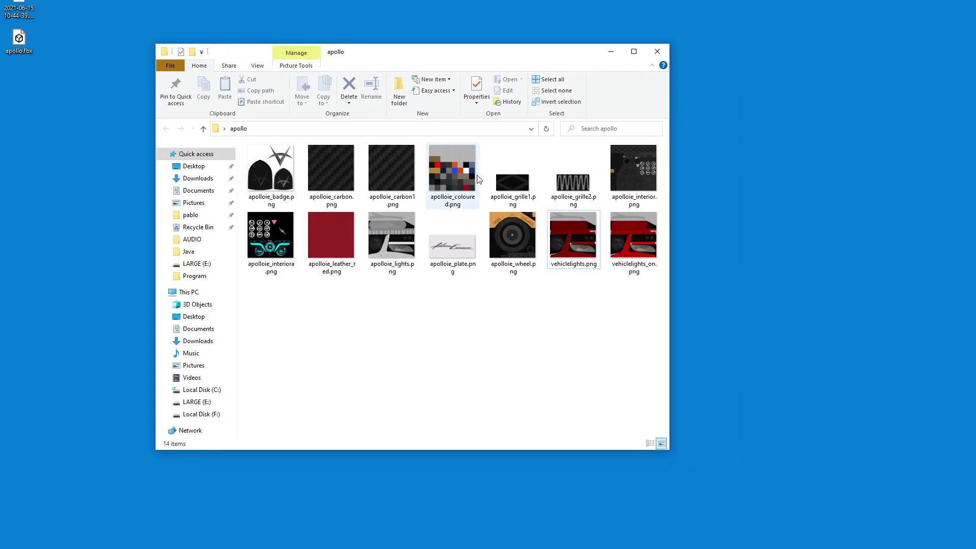
left_click(653, 50)
left_click_drag(1, 140, 340, 93)
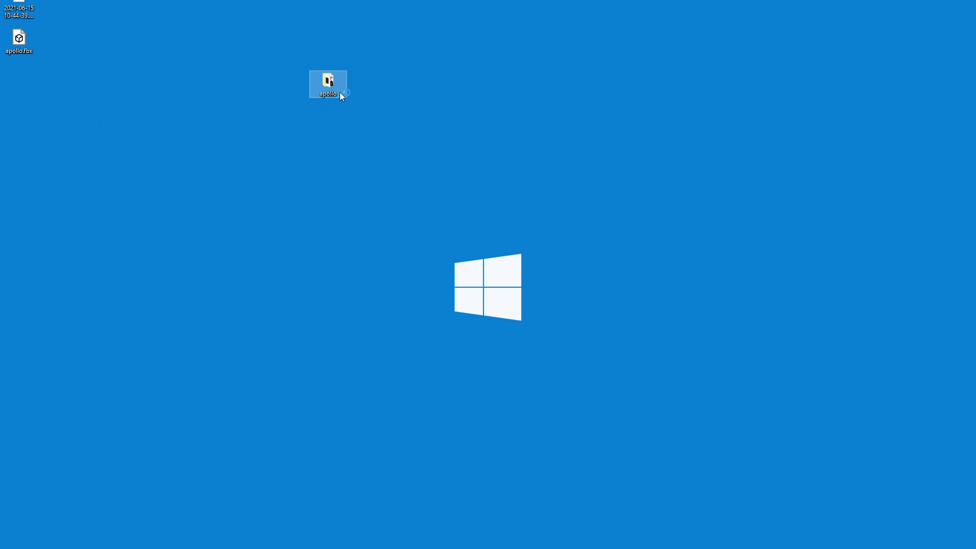
double_click(327, 83)
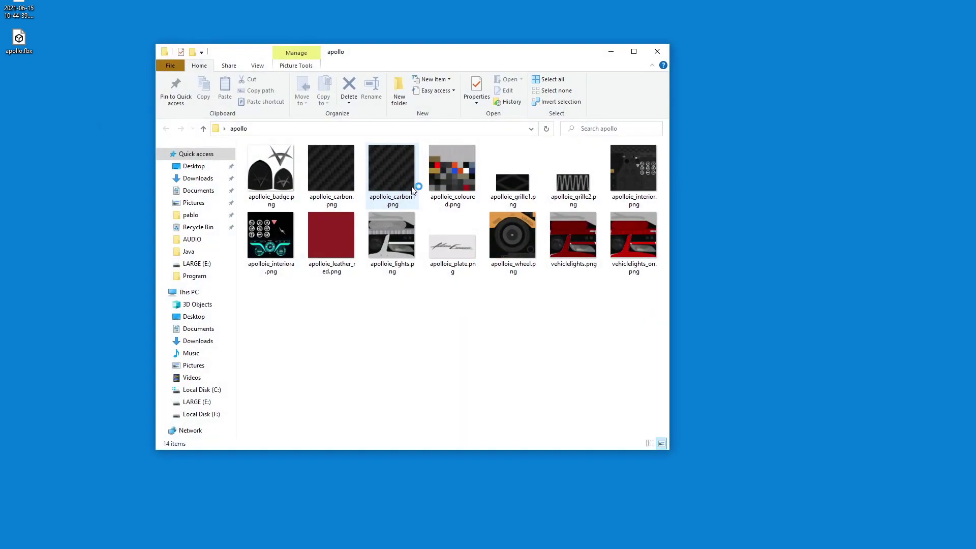
Close the apollo folder and move apollo.fbx from the desktop into it alongside the texture images.
left_click(656, 51)
left_click_drag(18, 40, 40, 55)
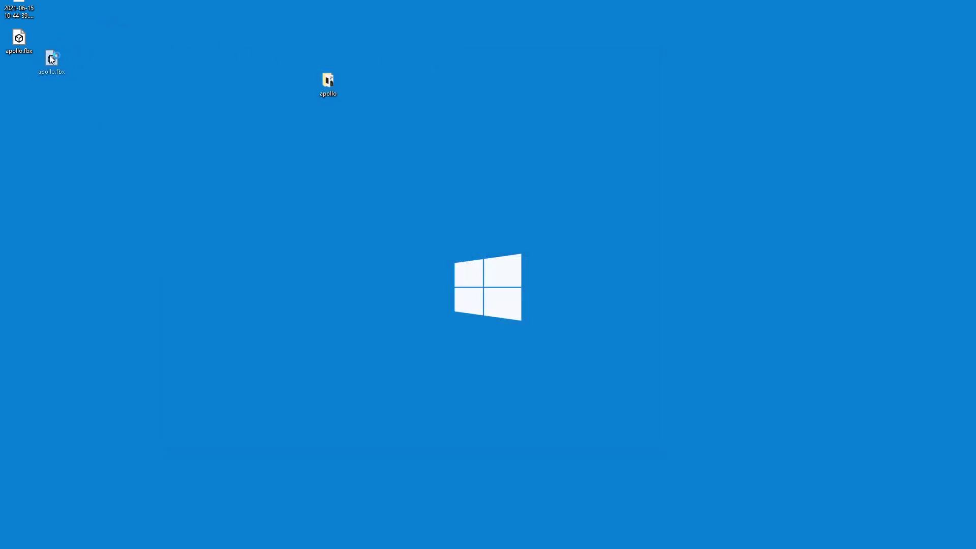
left_click_drag(142, 80, 328, 88)
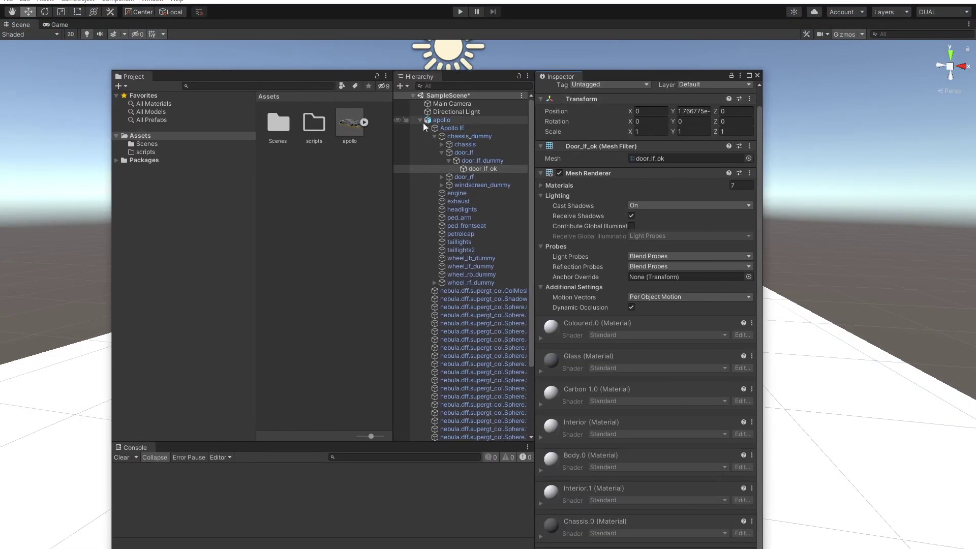
Switch to Unity, delete the apollo car from SampleScene and permanently delete the apollo model from Assets.
left_click(421, 121)
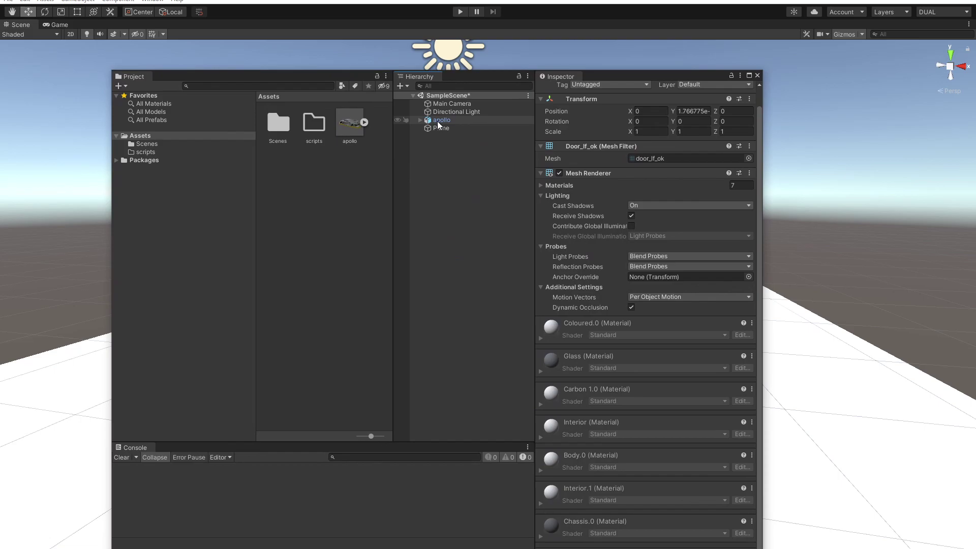
left_click(437, 121)
key("Delete")
left_click(352, 122)
key("Delete")
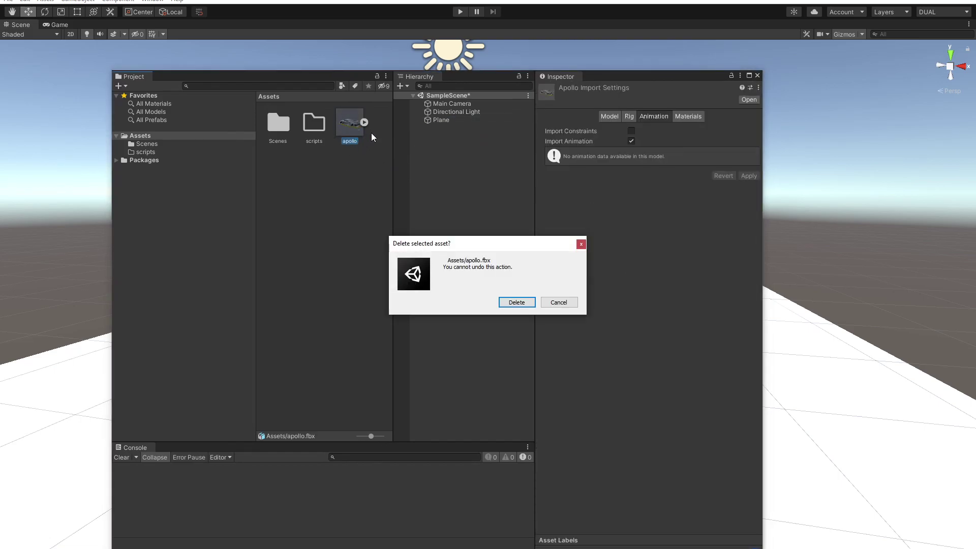
left_click(512, 299)
Create a folder named apollo in Assets.
right_click(334, 163)
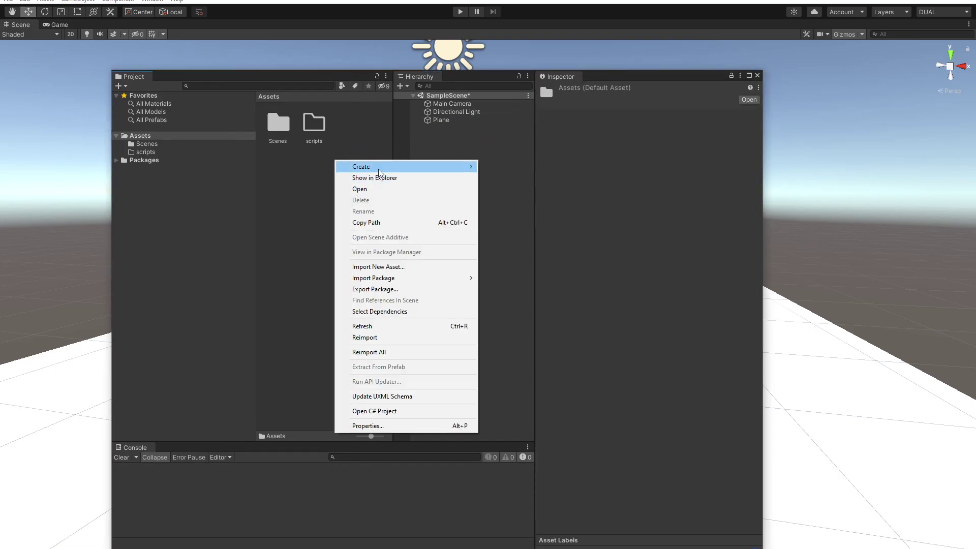
mouse_move(355, 166)
left_click(507, 168)
type("apollo")
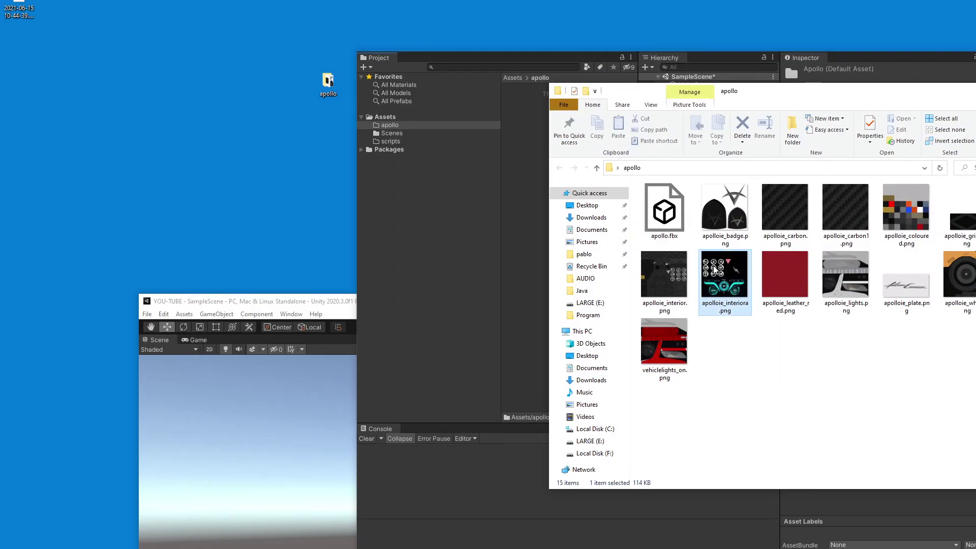
Import apollo.fbx and all texture images from the desktop apollo folder into Unity's Assets/apollo folder.
key("ctrl+a")
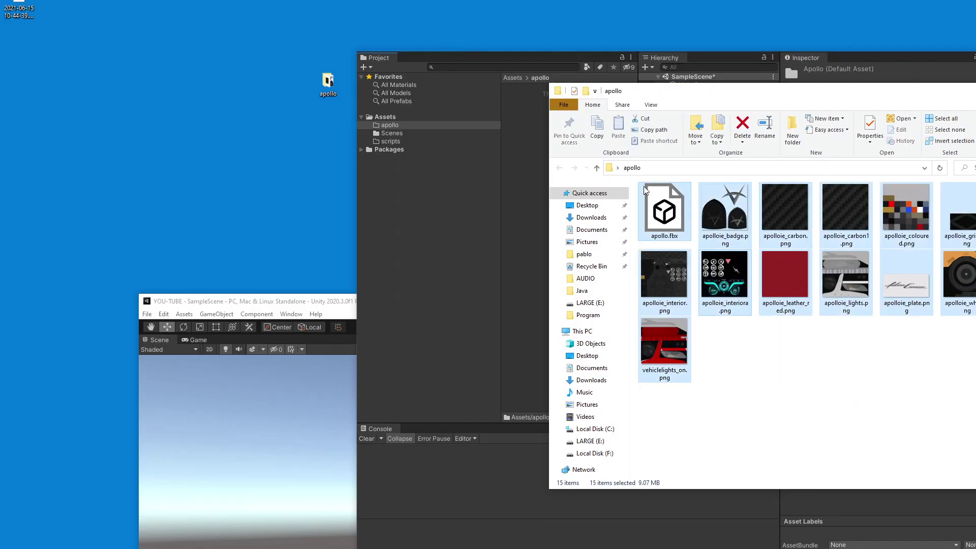
left_click_drag(676, 208, 702, 91)
left_click_drag(702, 90, 528, 102)
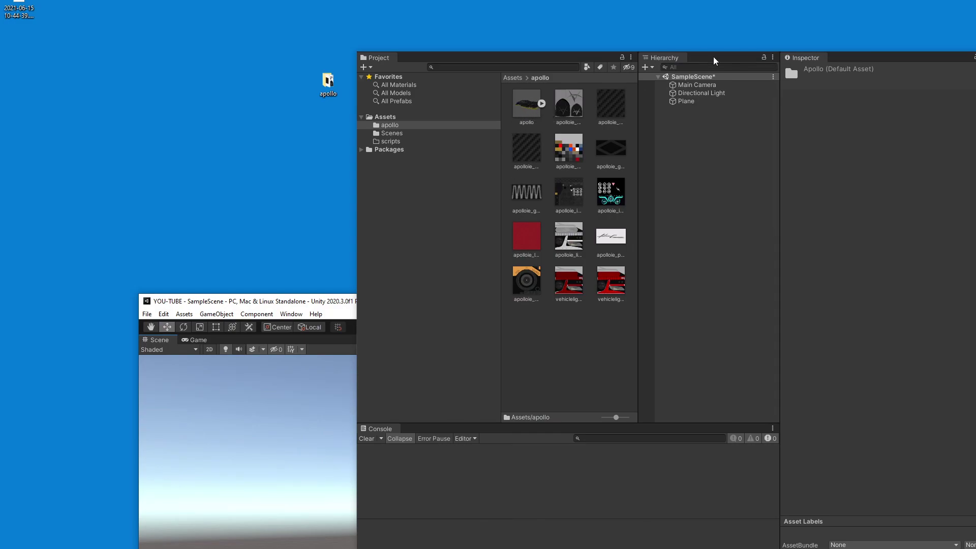
Add the imported apollo model to SampleScene and examine the Coloured.0 material on its door_lf_ok part.
left_click_drag(715, 58, 0, 195)
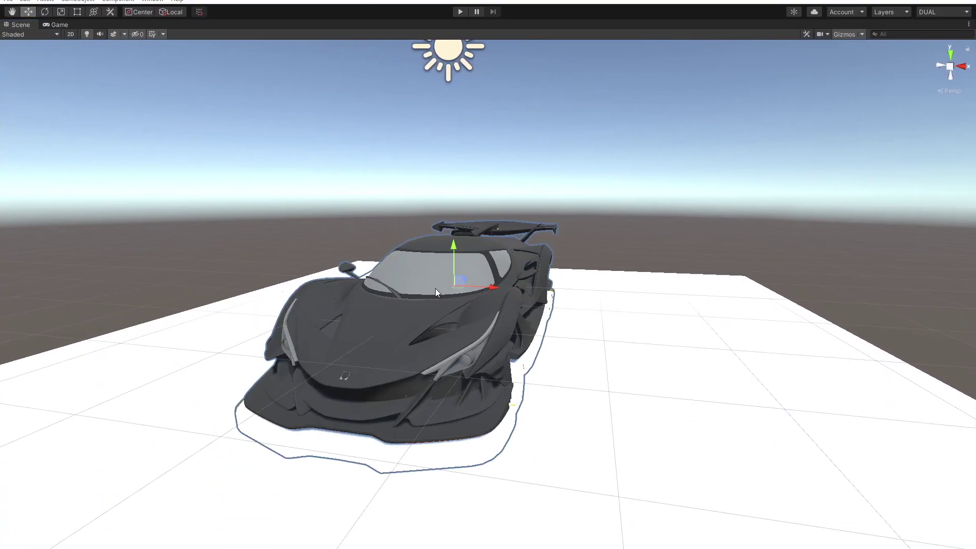
left_click_drag(435, 289, 440, 309, "alt")
left_click(457, 311)
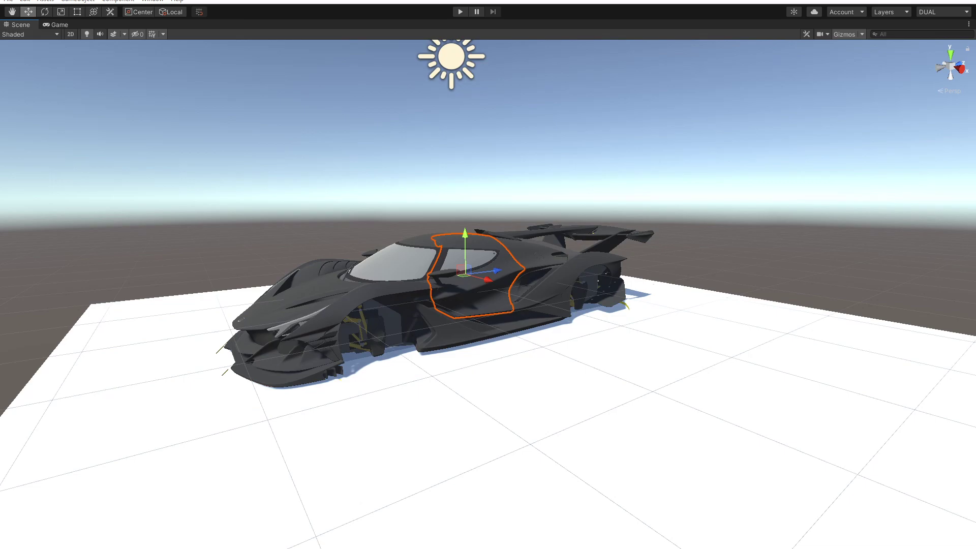
left_click_drag(300, 548, 284, 48)
left_click(260, 324)
scroll(264, 147, "down", 5)
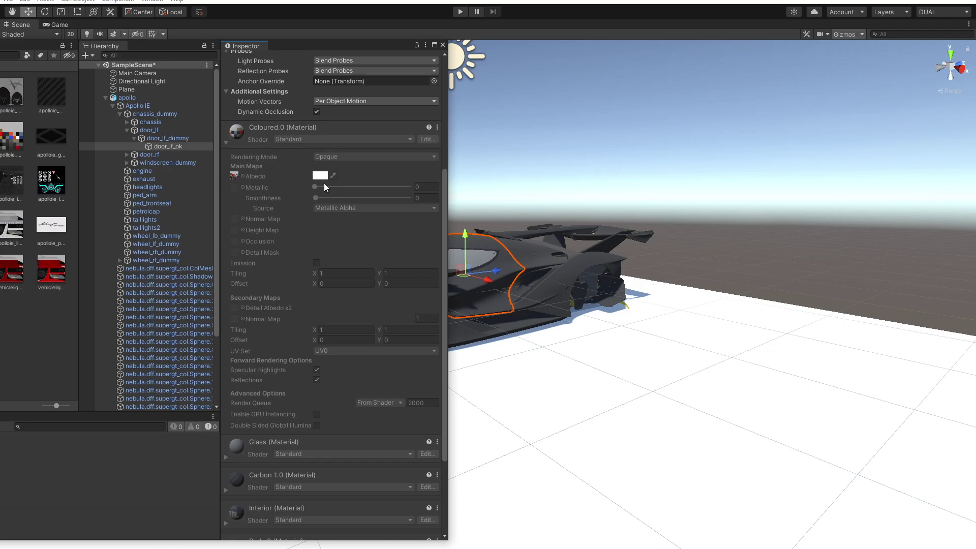
Delete the apollo car from SampleScene.
left_click_drag(308, 48, 586, 68)
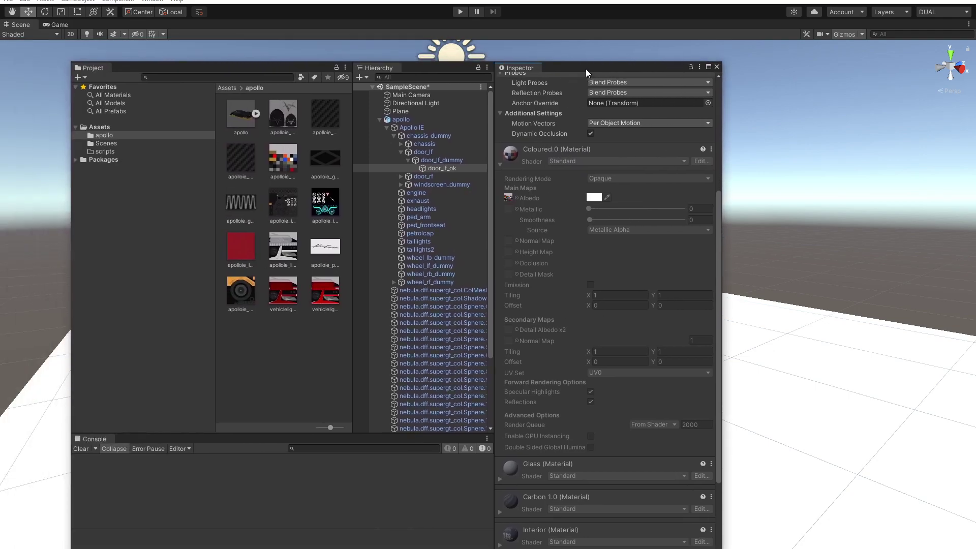
left_click(380, 120)
left_click(402, 120)
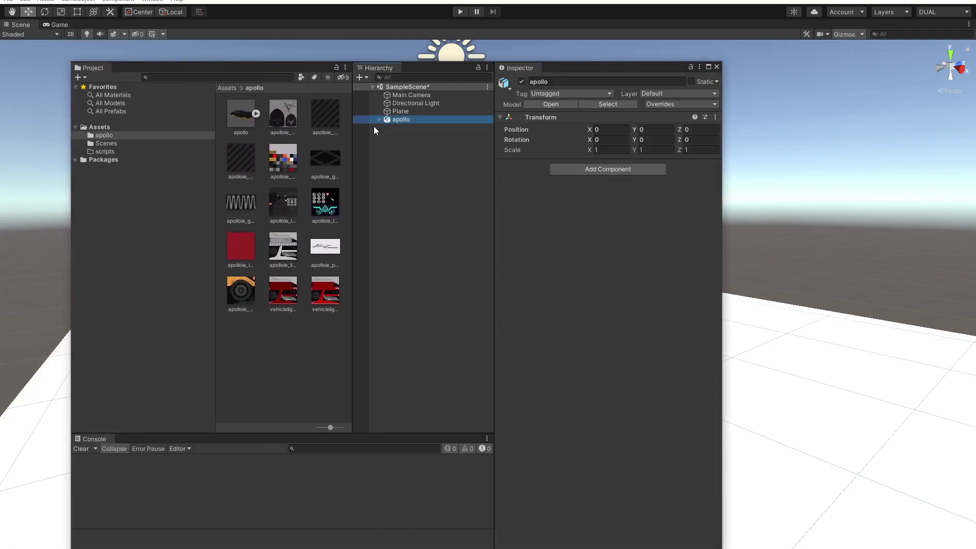
key("Delete")
Set the apollo model's material location to Use External Materials (Legacy) in its import settings and apply the change.
left_click(242, 120)
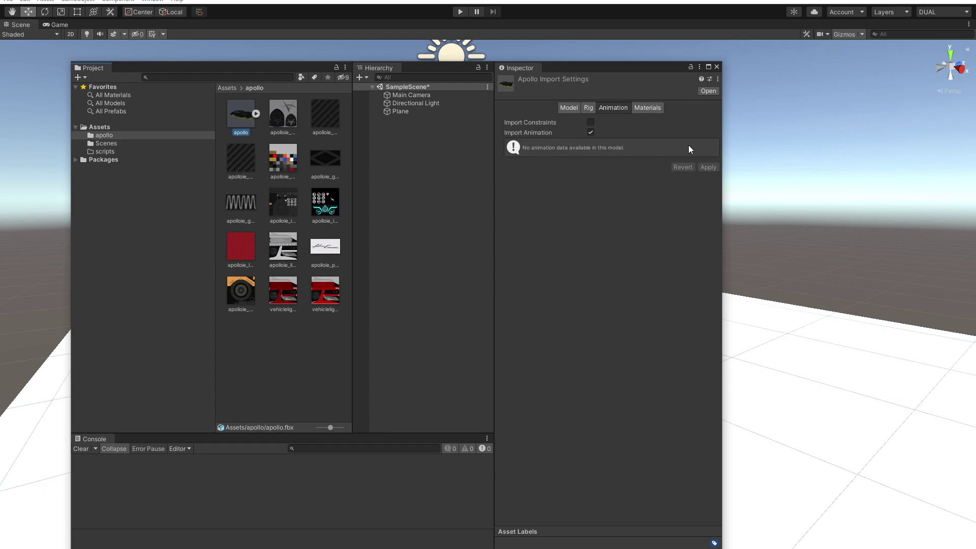
left_click(650, 108)
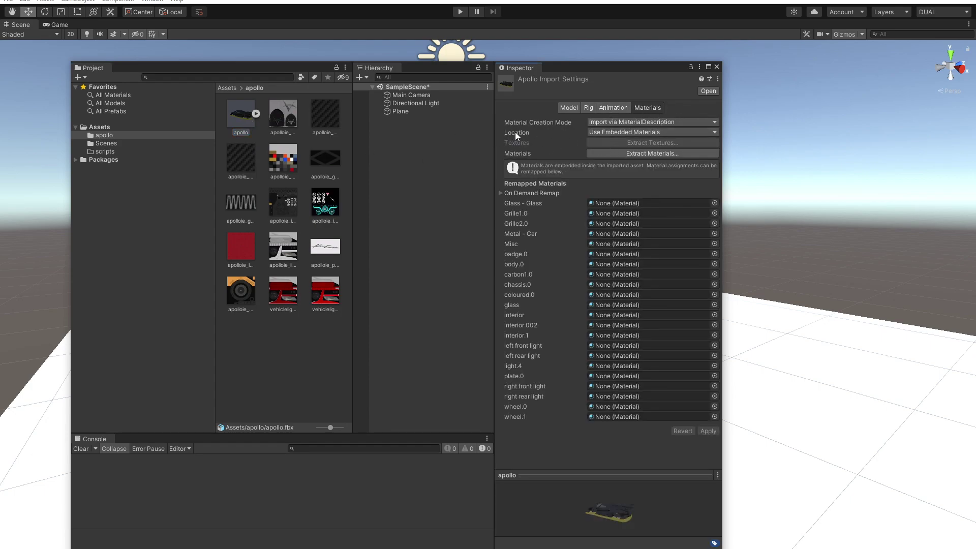
left_click(600, 133)
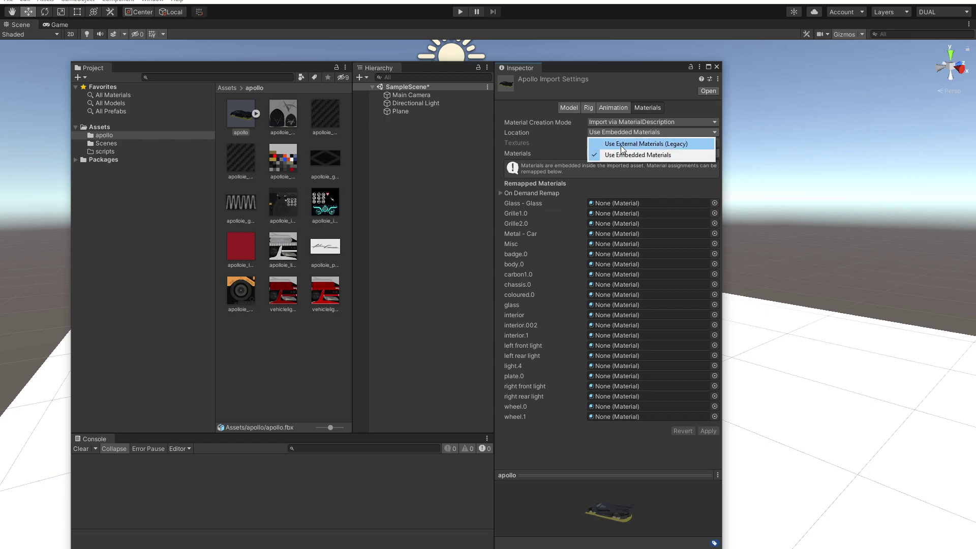
left_click(657, 145)
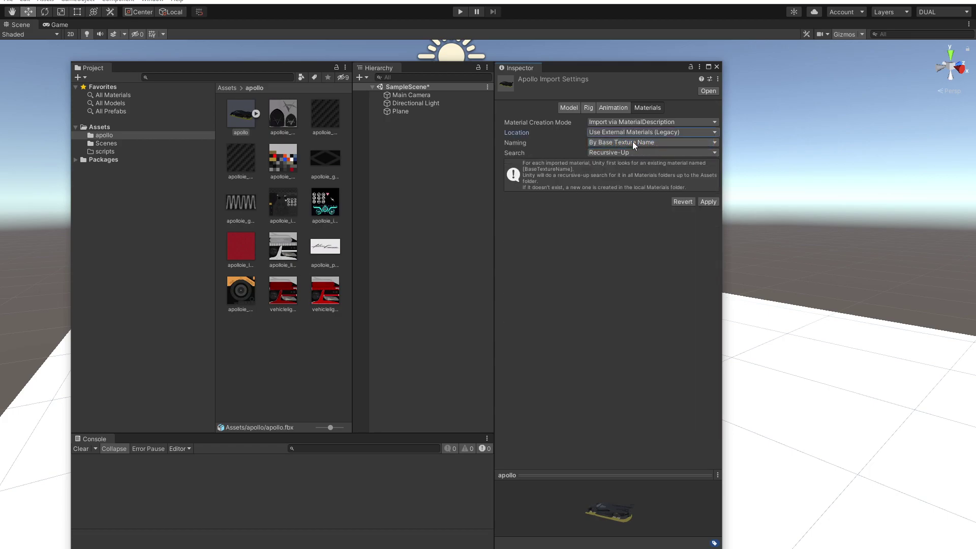
left_click(699, 203)
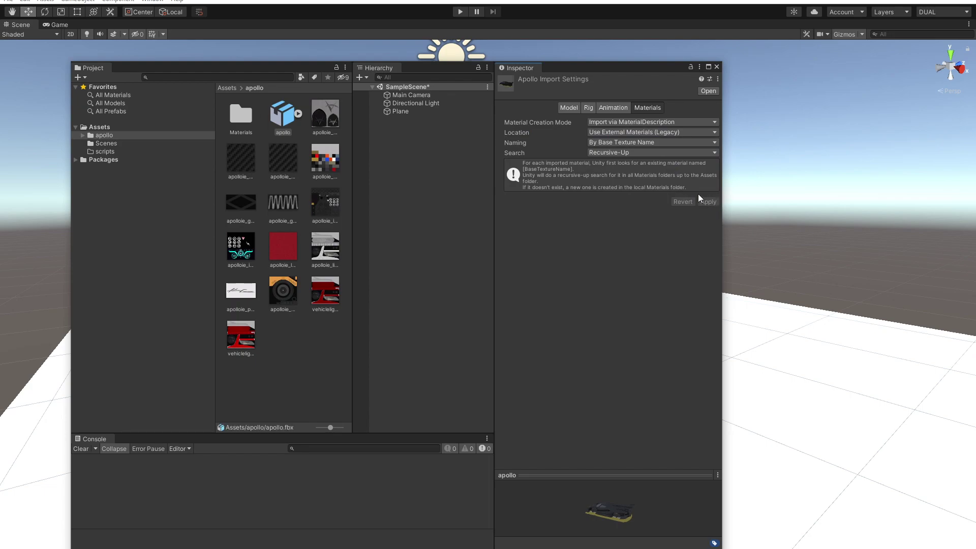
Look through the extracted materials in the new Materials folder and return to the apollo folder.
left_click(248, 113)
double_click(249, 113)
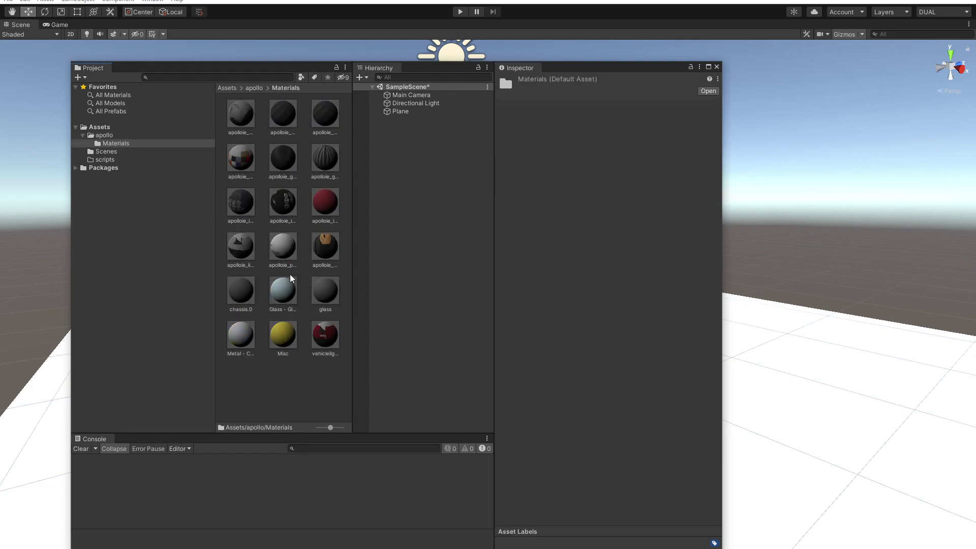
left_click(261, 88)
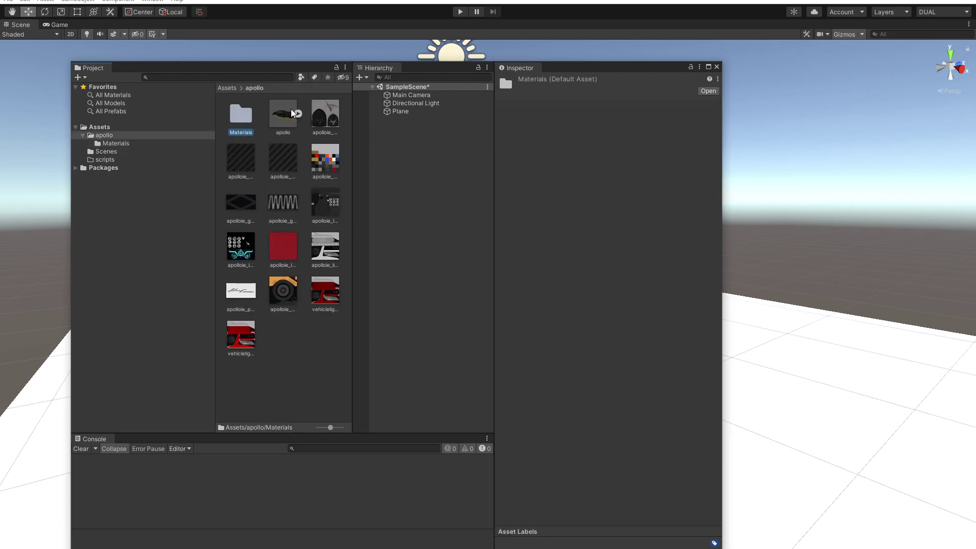
Add the reimported apollo model to SampleScene and raise the Smoothness of the Apolloie_carbon material on the car's body.
left_click_drag(287, 114, 432, 174)
left_click_drag(443, 66, 297, 76)
left_click(242, 346)
scroll(235, 243, "down", 5)
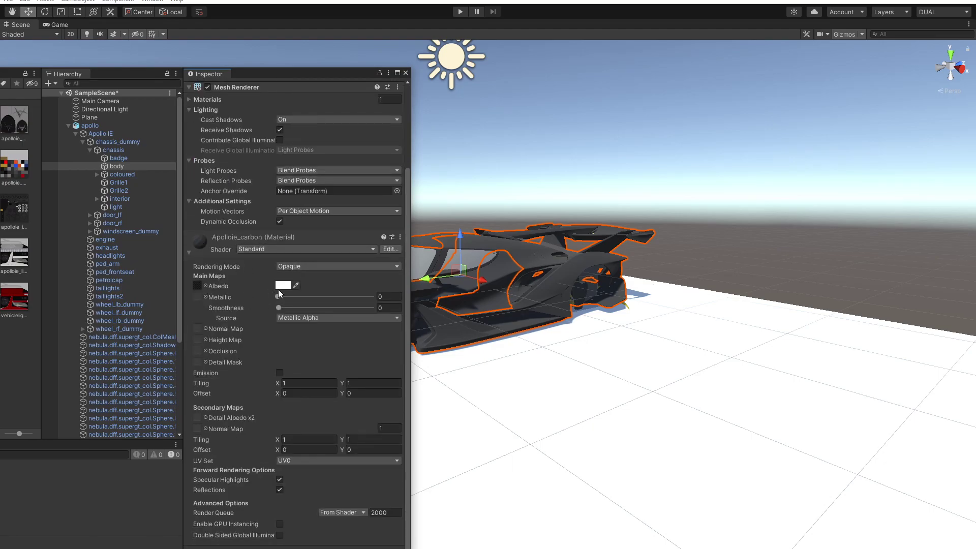
left_click(286, 306)
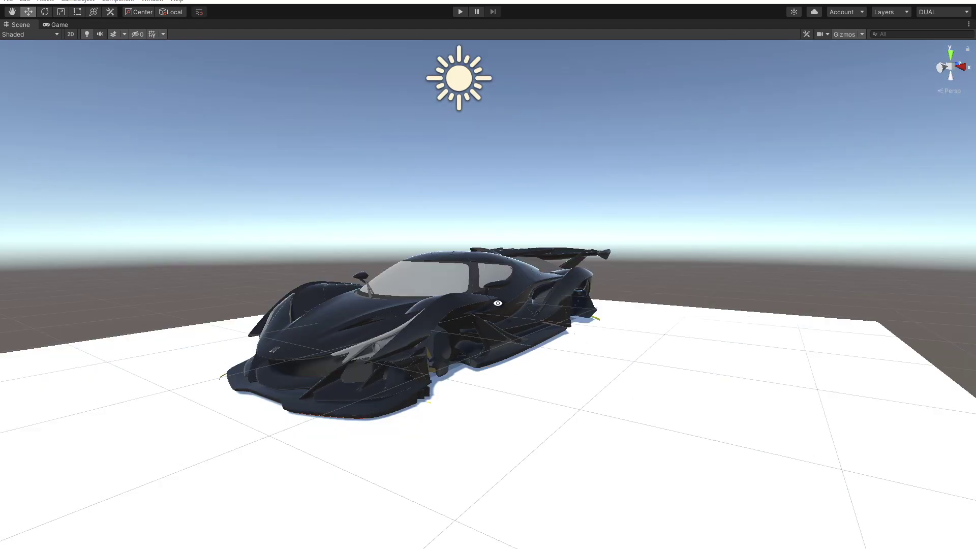
View the car from its front side and hide the grid in the Scene view.
left_click_drag(498, 303, 432, 300, "alt")
left_click(152, 32)
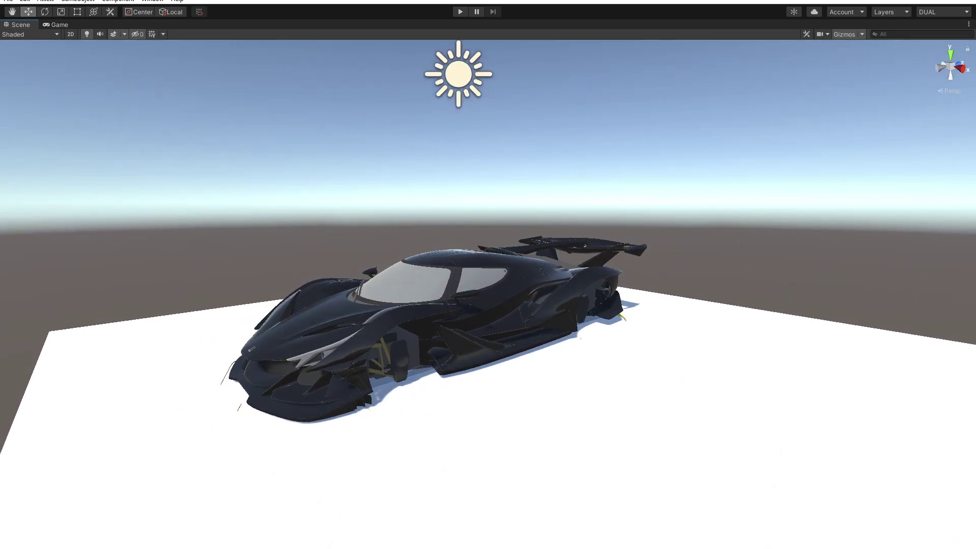